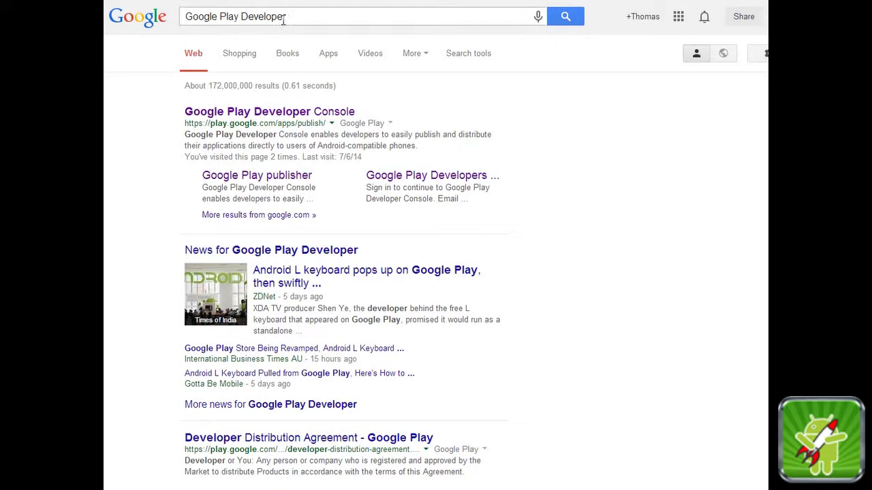
# - Open the Google Play developer registration guide from the search results and read the registration fee and sign-up instructions
pyautogui.moveTo(292, 16); pyautogui.dragTo(179, 19)
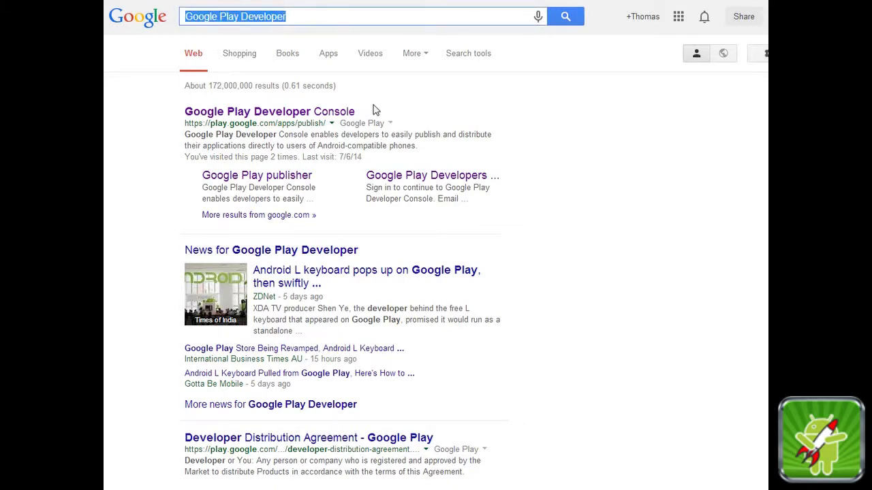
pyautogui.click(441, 179)
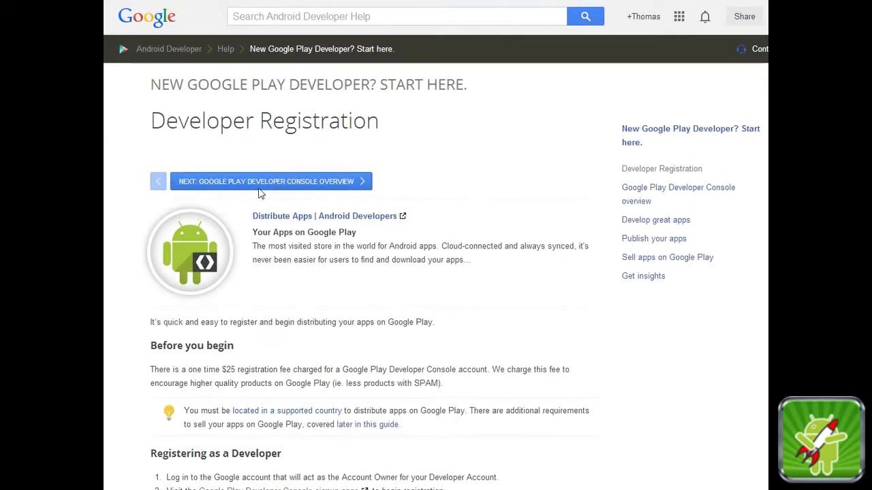
pyautogui.scroll(-2, 394, 275)
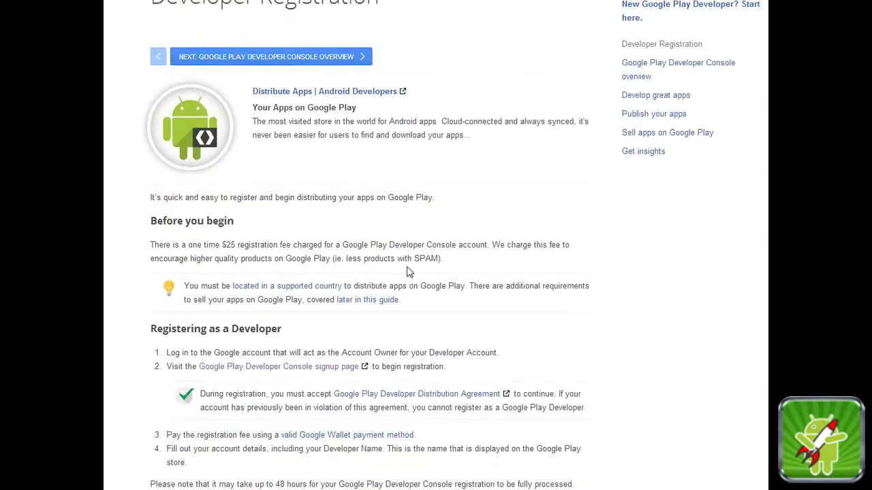
pyautogui.moveTo(151, 221); pyautogui.dragTo(490, 245)
pyautogui.click(221, 244)
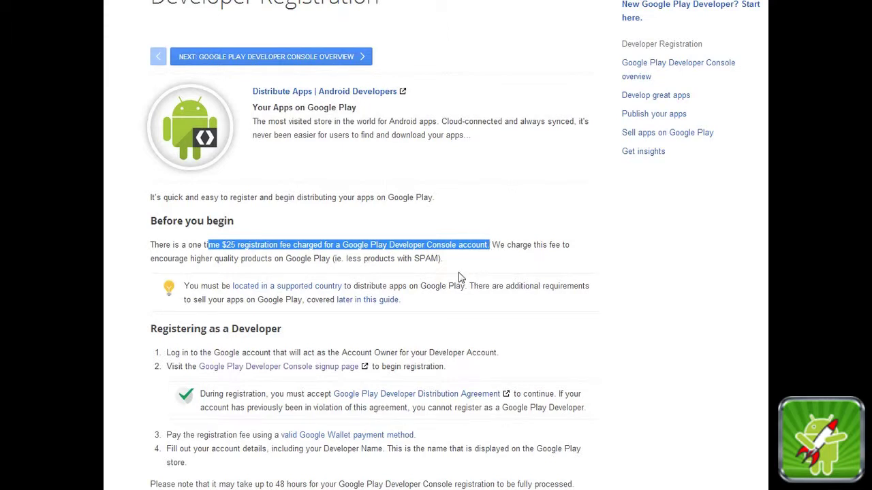
pyautogui.click(473, 274)
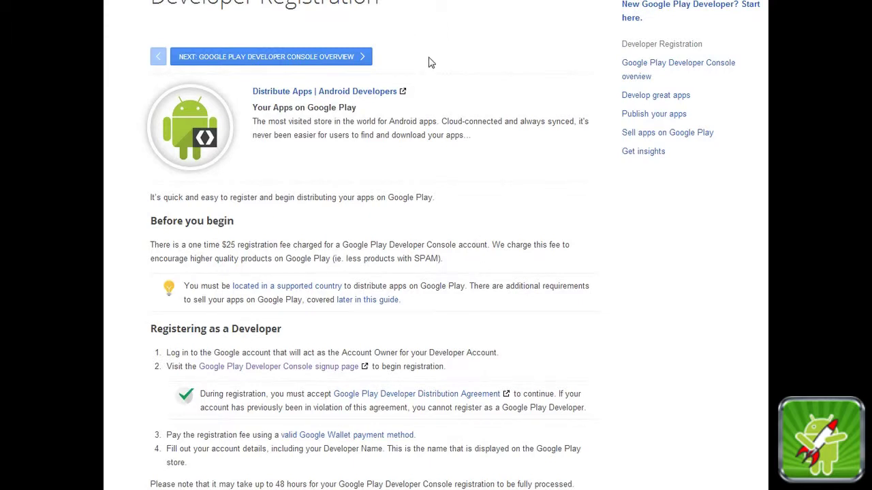
pyautogui.scroll(1, 491, 227)
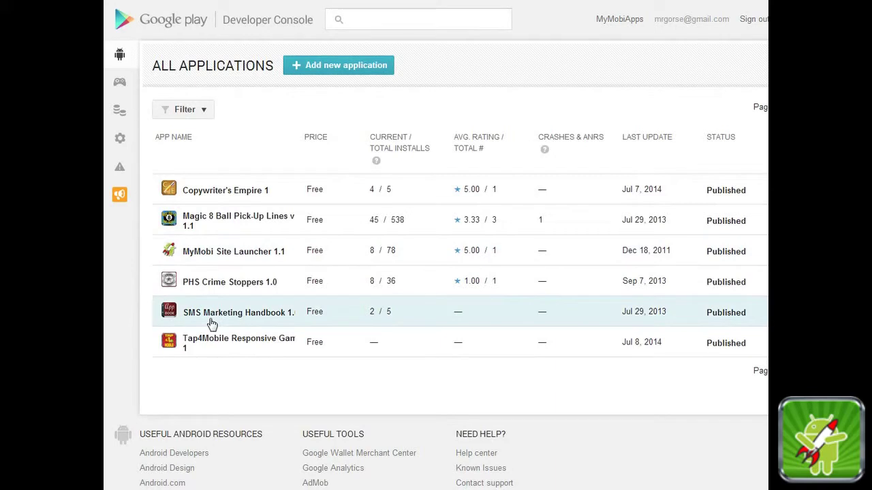
# - Open the Copywriter's Empire app in the Developer Console and review its store listing title, description and promo text
pyautogui.click(218, 194)
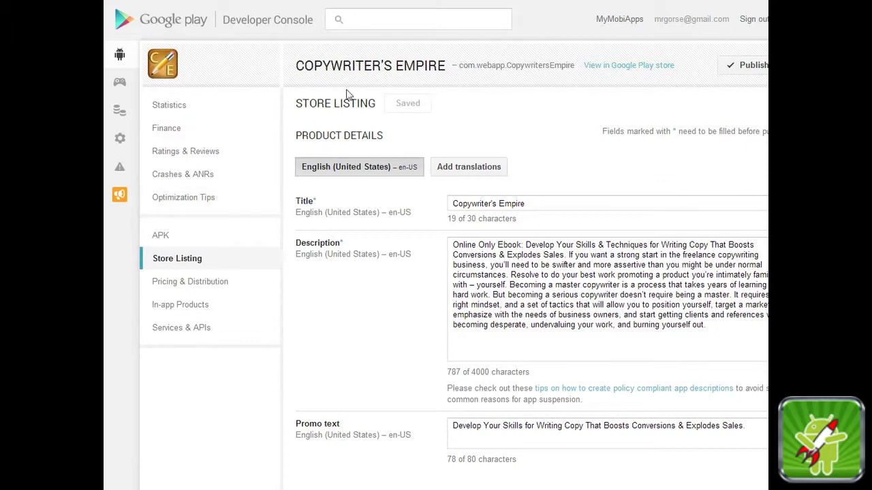
pyautogui.scroll(-1, 590, 95)
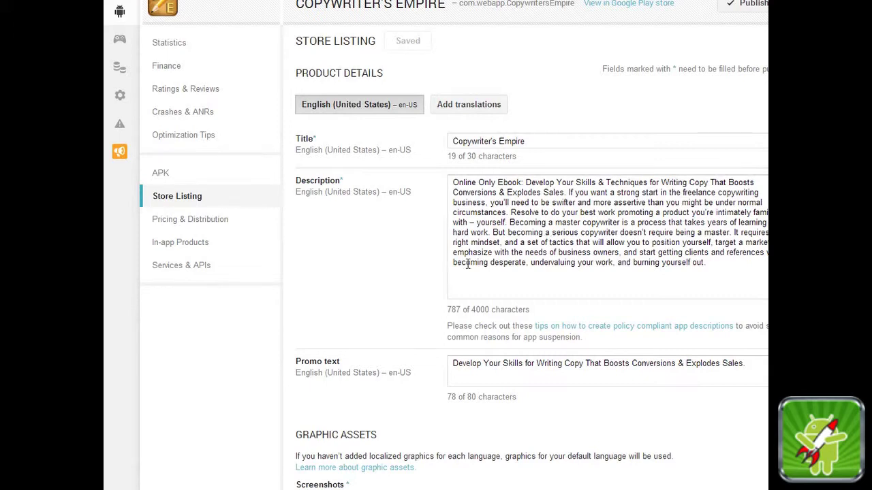
pyautogui.scroll(-2, 470, 266)
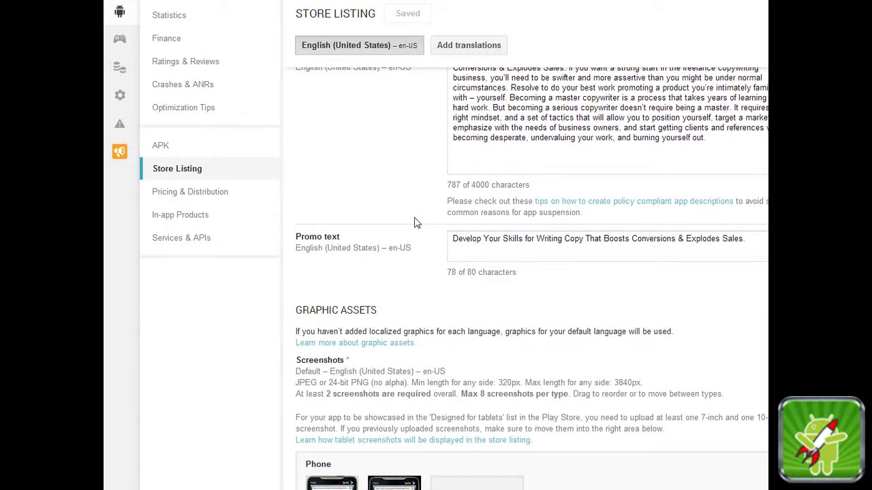
pyautogui.scroll(-1, 419, 225)
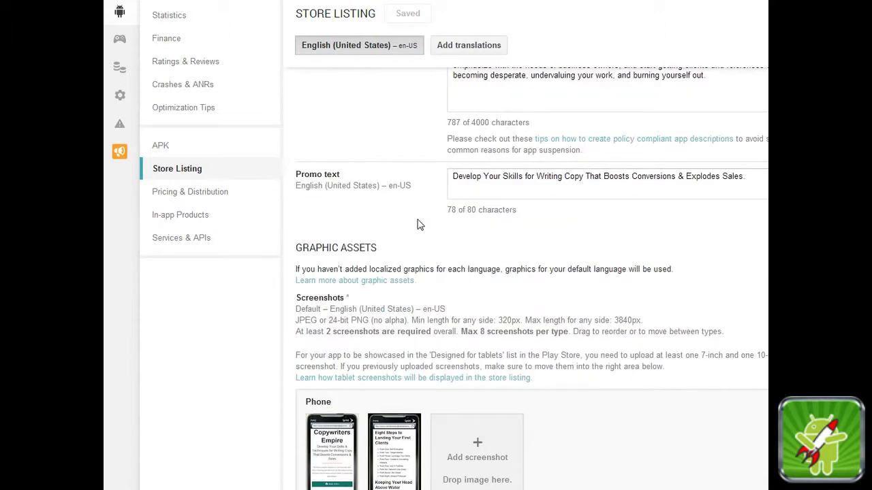
# - Examine the screenshot requirements and the uploaded phone, 7-inch tablet and 10-inch tablet screenshots in the graphic assets
pyautogui.scroll(-1, 420, 225)
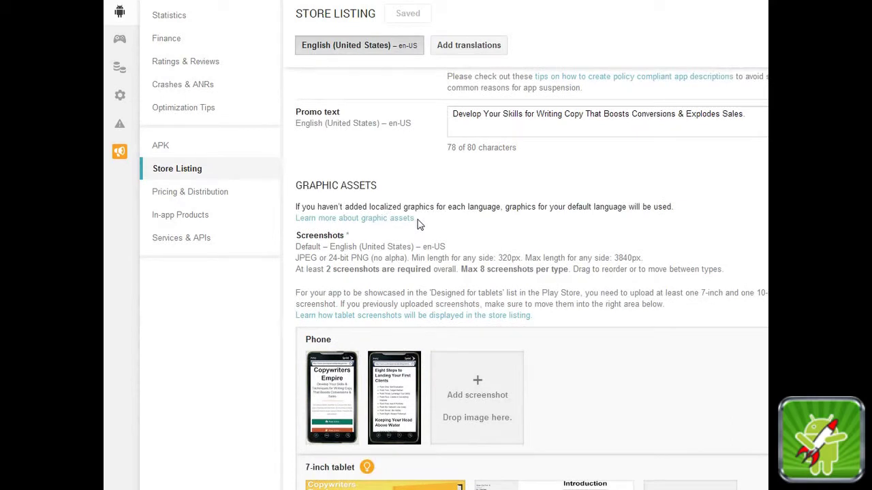
pyautogui.scroll(-1, 419, 224)
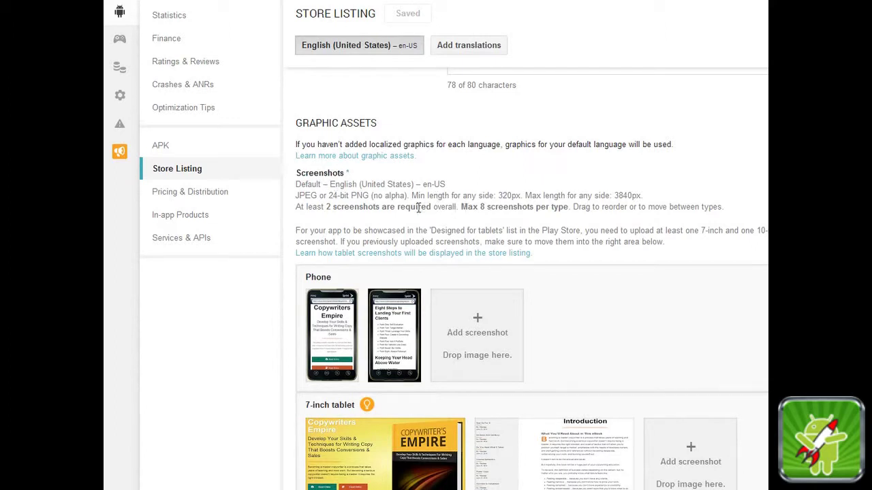
pyautogui.scroll(-2, 418, 207)
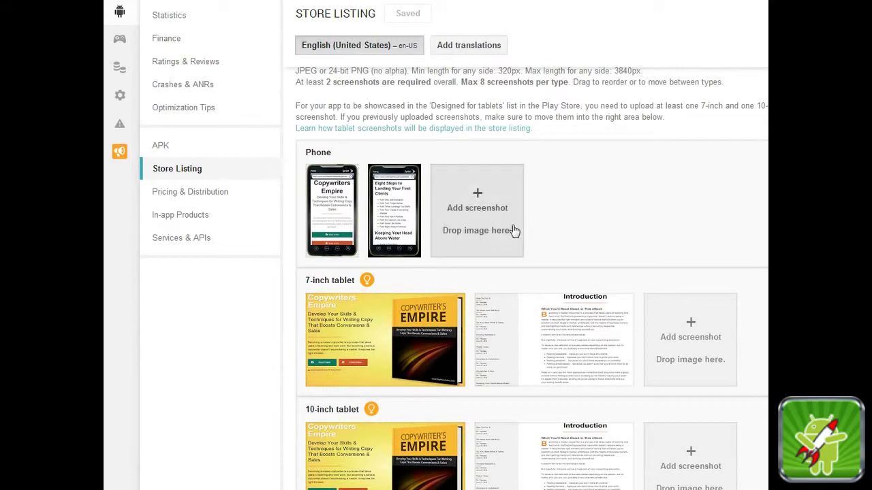
pyautogui.moveTo(400, 204)
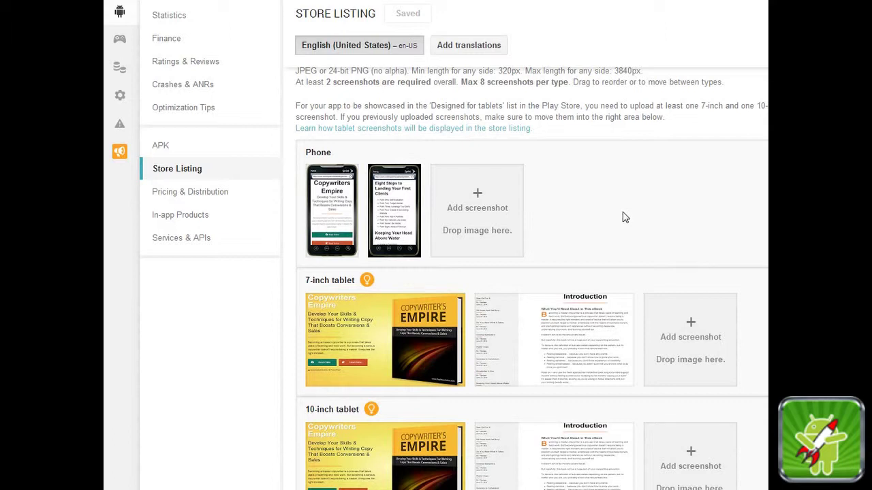
pyautogui.scroll(-1, 622, 217)
pyautogui.moveTo(413, 259)
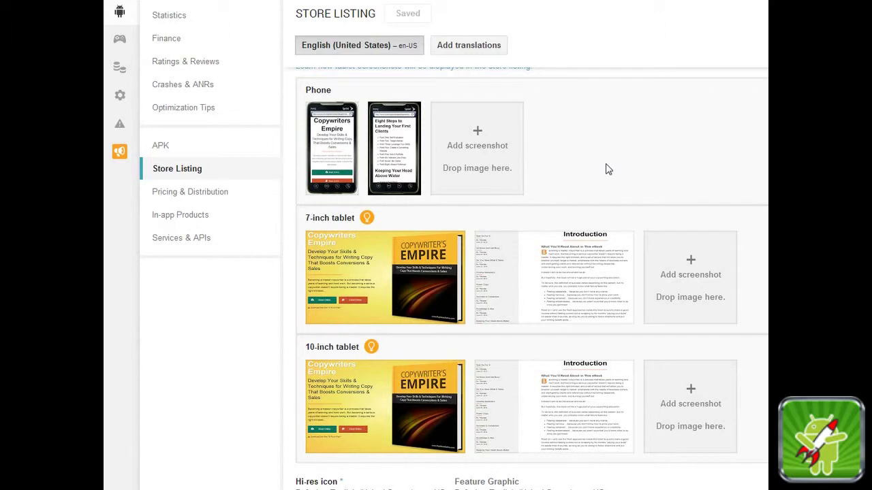
pyautogui.scroll(-1, 608, 169)
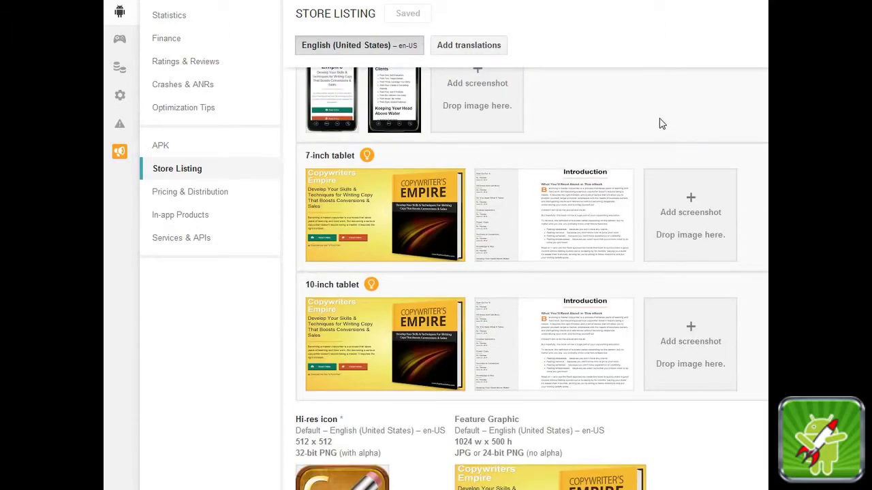
pyautogui.scroll(-1, 659, 124)
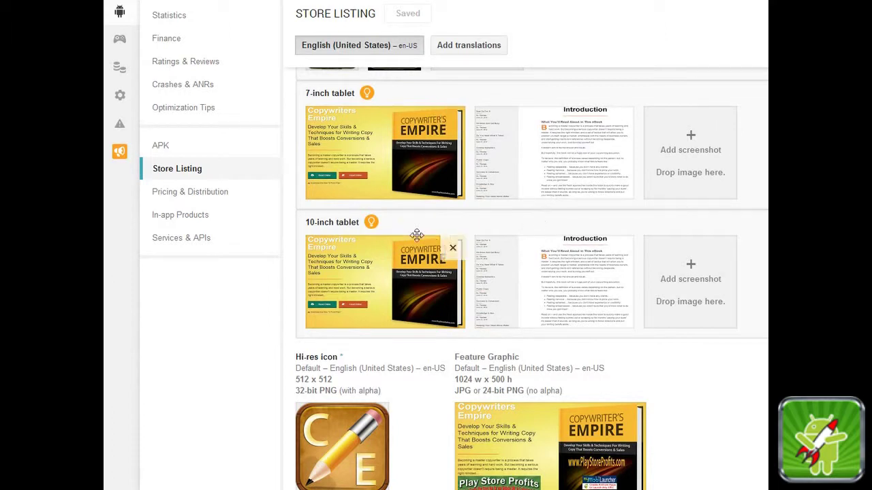
# - Examine the size and format requirements of the hi-res icon, feature graphic and promo graphic
pyautogui.scroll(-1, 506, 225)
pyautogui.scroll(-2, 504, 204)
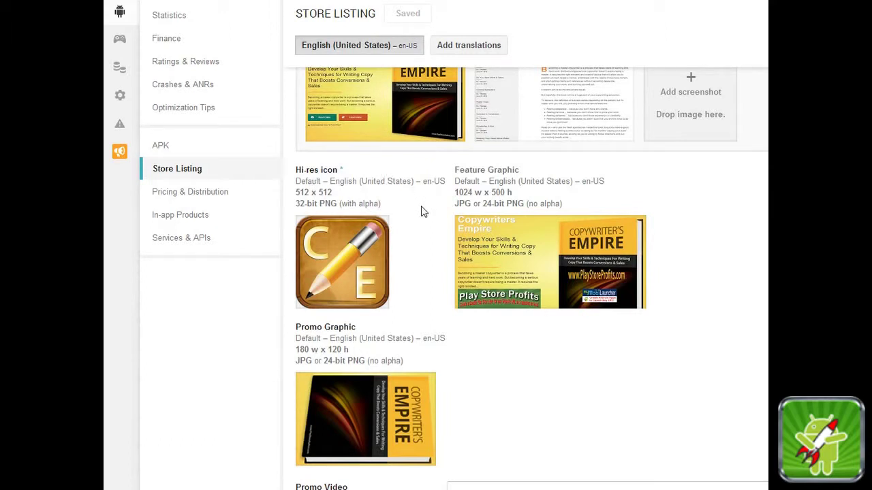
pyautogui.moveTo(559, 262)
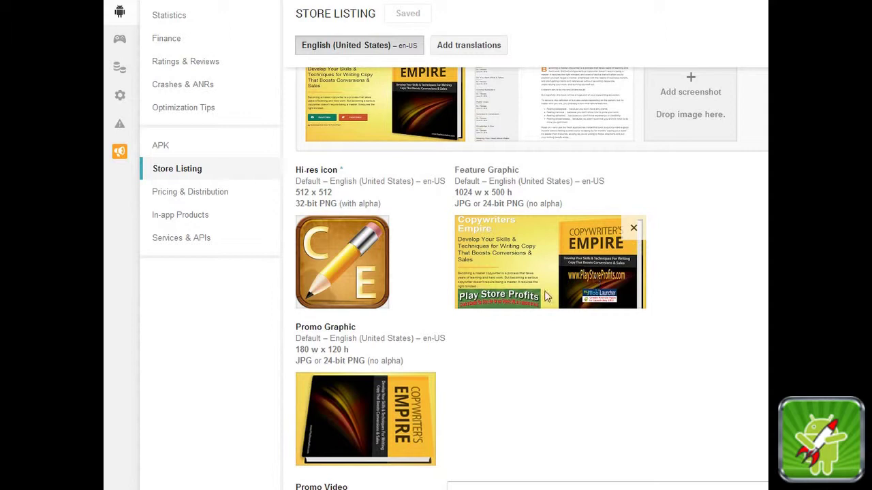
pyautogui.scroll(-1, 493, 394)
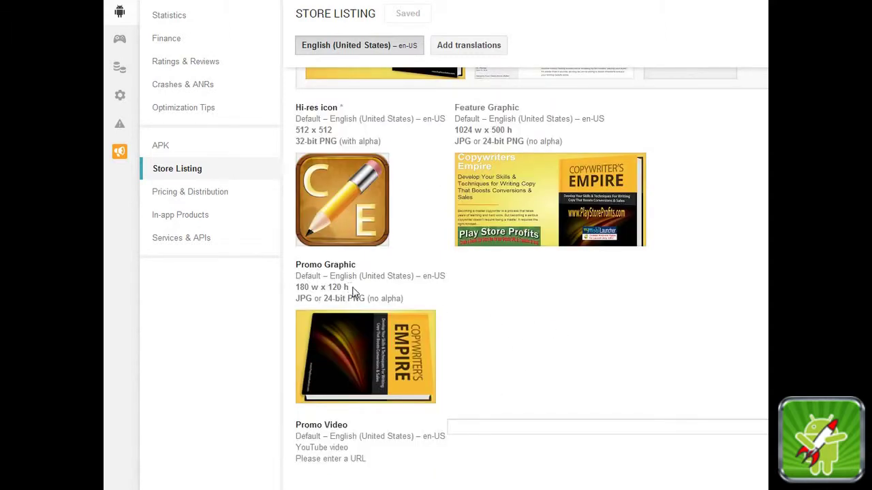
pyautogui.scroll(-1, 529, 314)
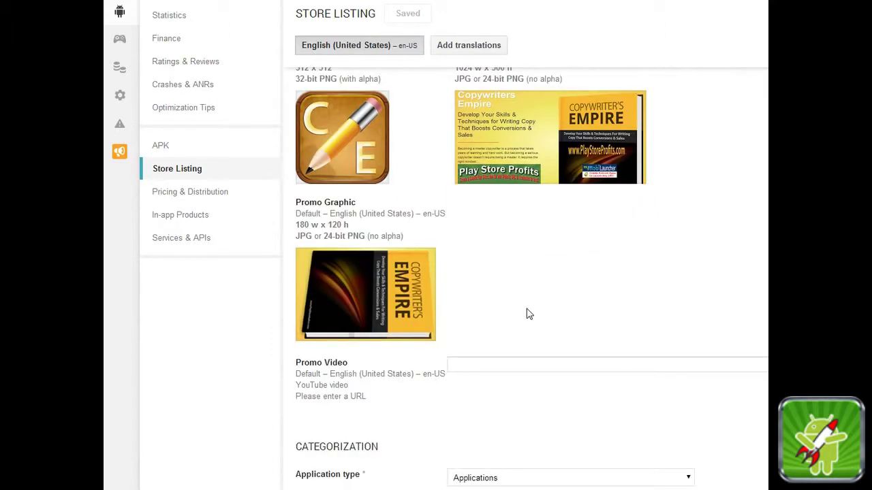
pyautogui.scroll(-1, 529, 314)
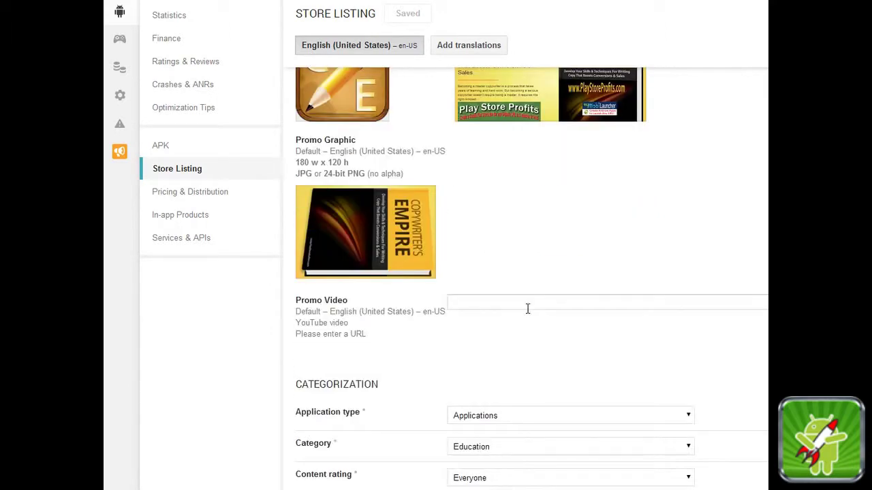
# - Review the promo video field, categorization, contact details and privacy policy of the store listing
pyautogui.click(470, 303)
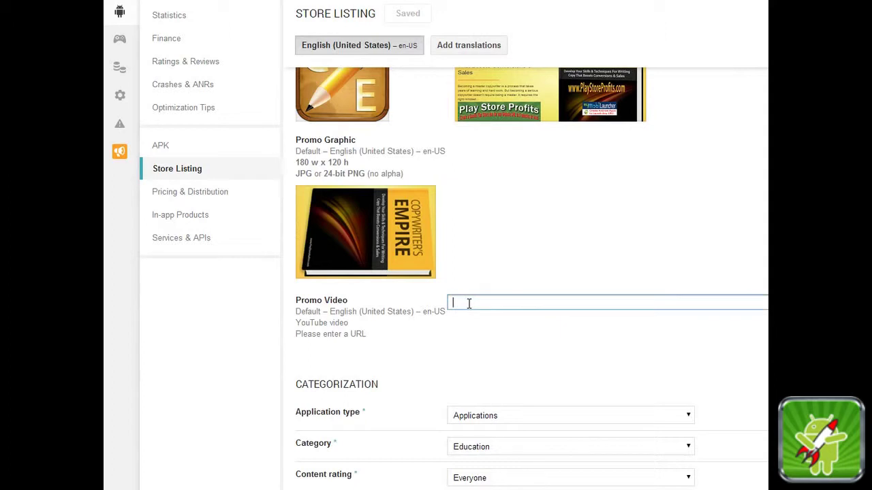
pyautogui.scroll(-3, 451, 359)
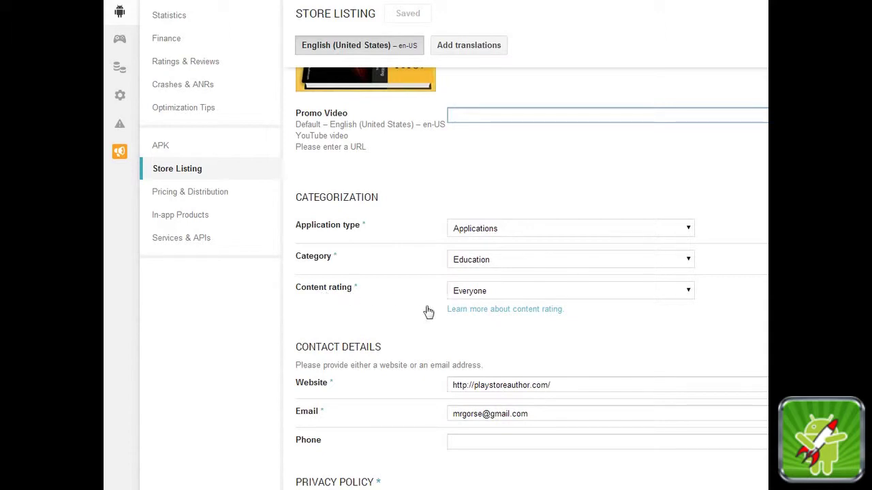
pyautogui.scroll(-1, 383, 315)
pyautogui.scroll(-1, 388, 313)
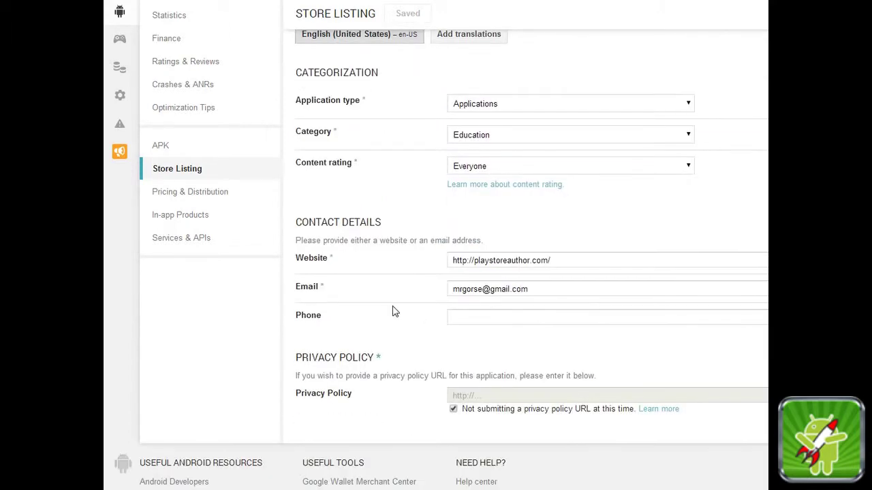
# - Open the app's Pricing & Distribution settings and review the pricing, distribution countries, education opt-in and consent options
pyautogui.scroll(6, 393, 311)
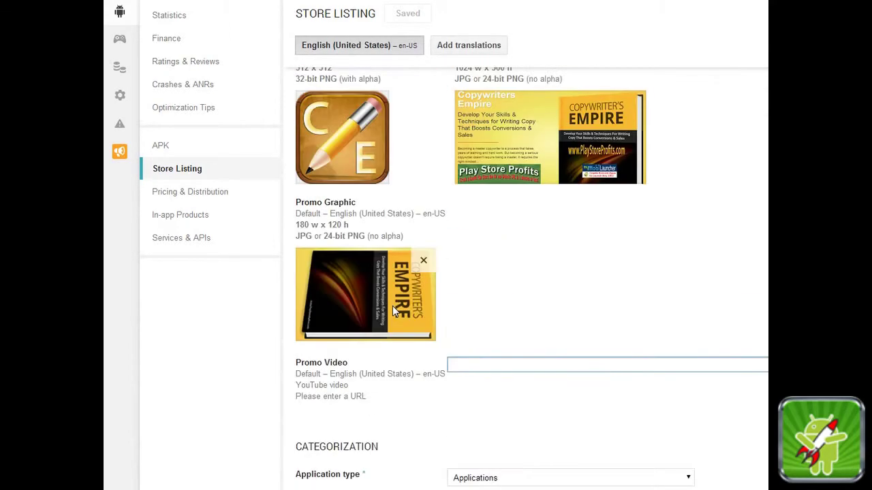
pyautogui.scroll(4, 457, 294)
pyautogui.scroll(7, 457, 294)
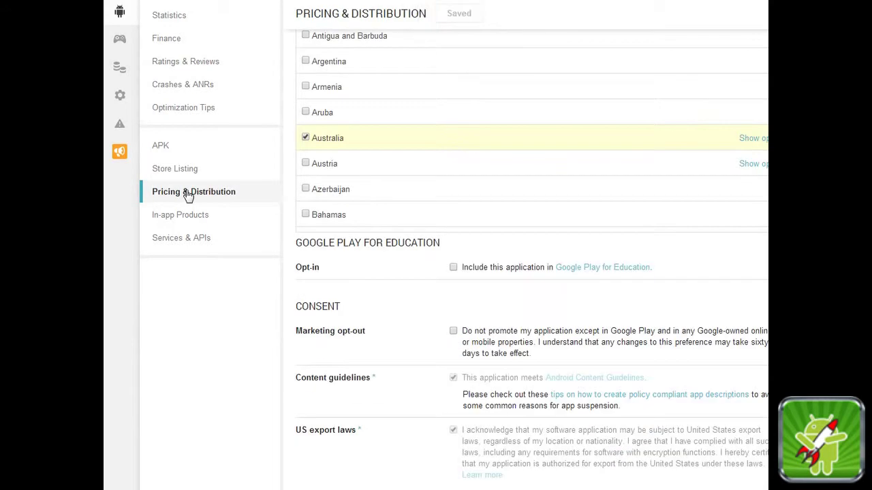
pyautogui.scroll(5, 350, 211)
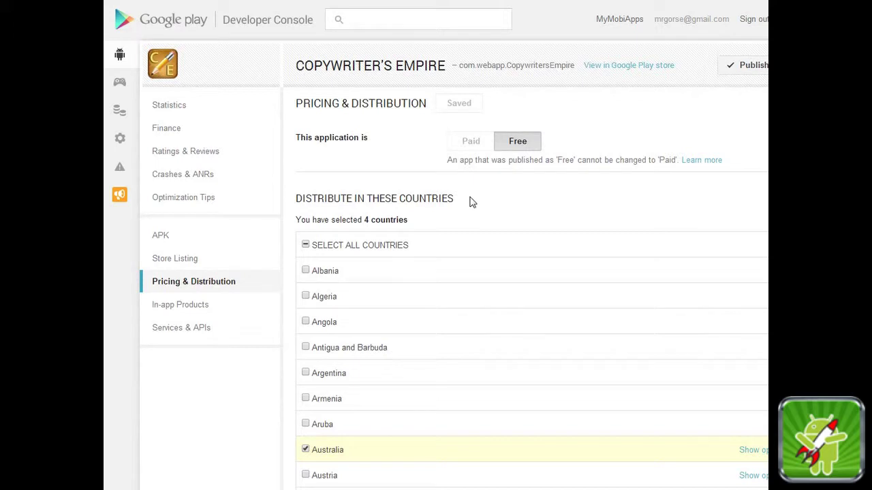
pyautogui.scroll(-4, 470, 201)
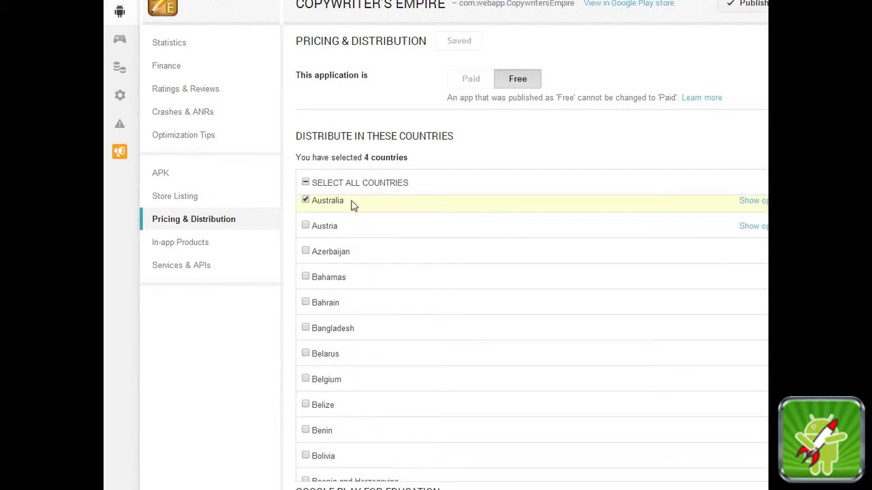
pyautogui.scroll(-2, 285, 375)
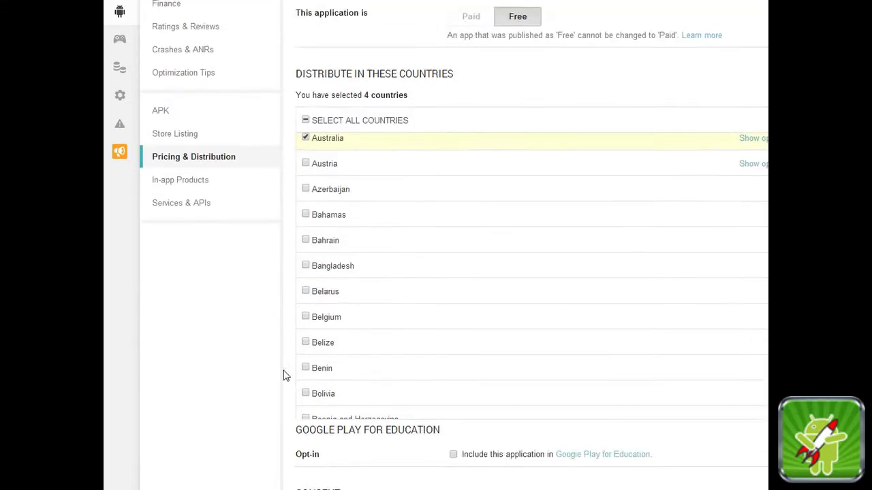
pyautogui.scroll(-2, 514, 370)
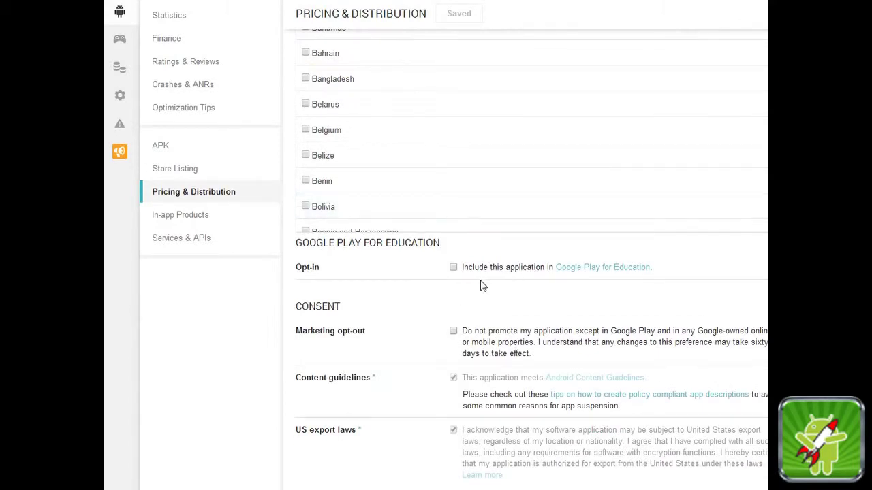
pyautogui.scroll(-1, 481, 286)
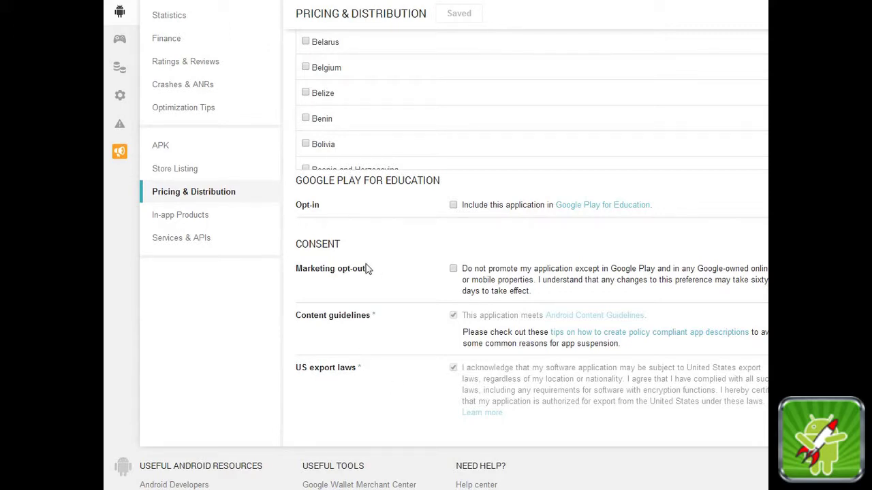
# - Check the app's In-app Products page and review its Services & APIs, including the website used for app indexing
pyautogui.click(183, 213)
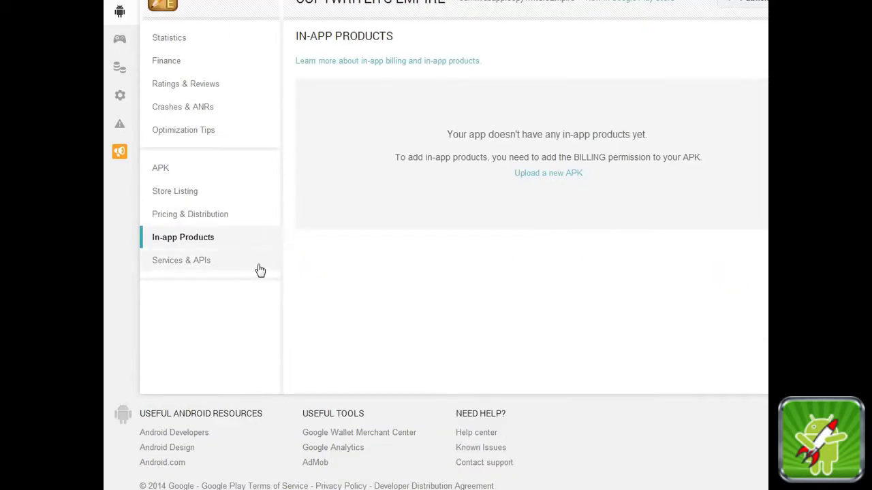
pyautogui.click(216, 266)
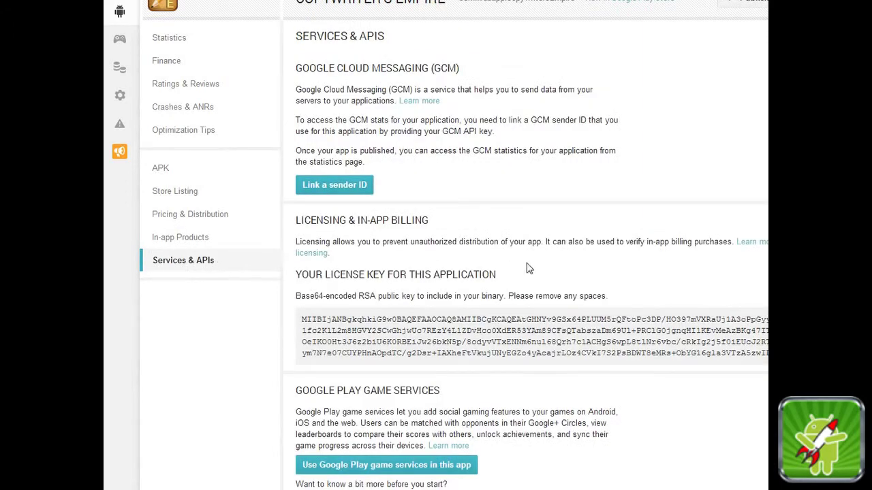
pyautogui.scroll(-1, 529, 267)
pyautogui.scroll(-2, 693, 376)
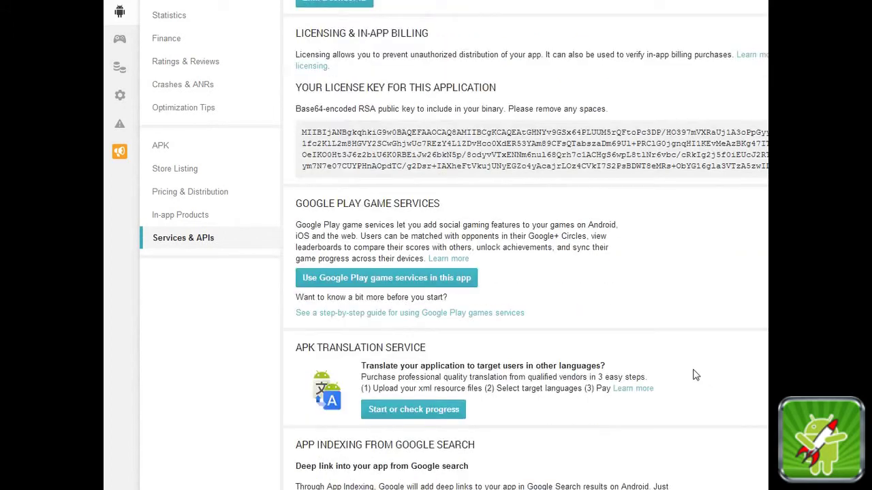
pyautogui.scroll(-5, 695, 371)
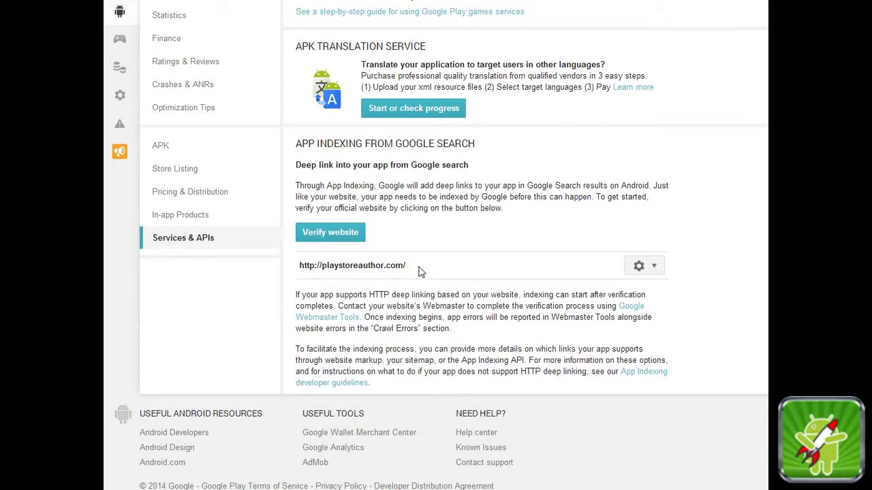
pyautogui.moveTo(409, 266); pyautogui.dragTo(297, 266)
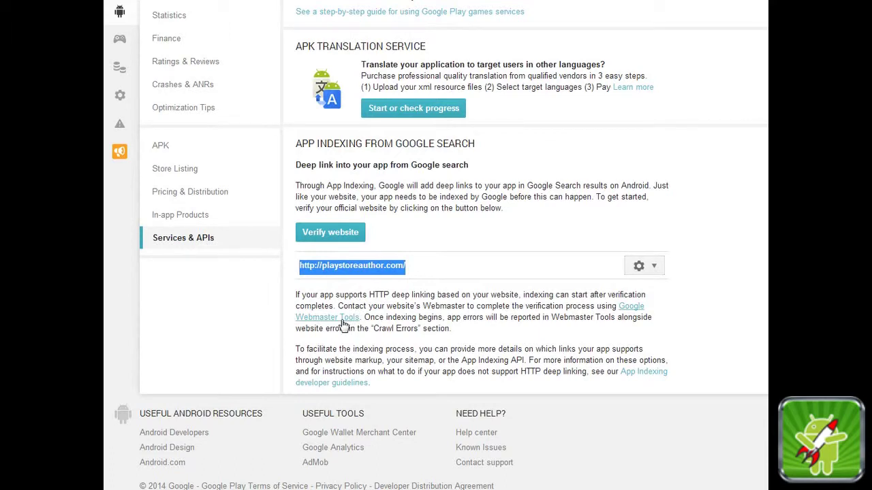
pyautogui.click(389, 319)
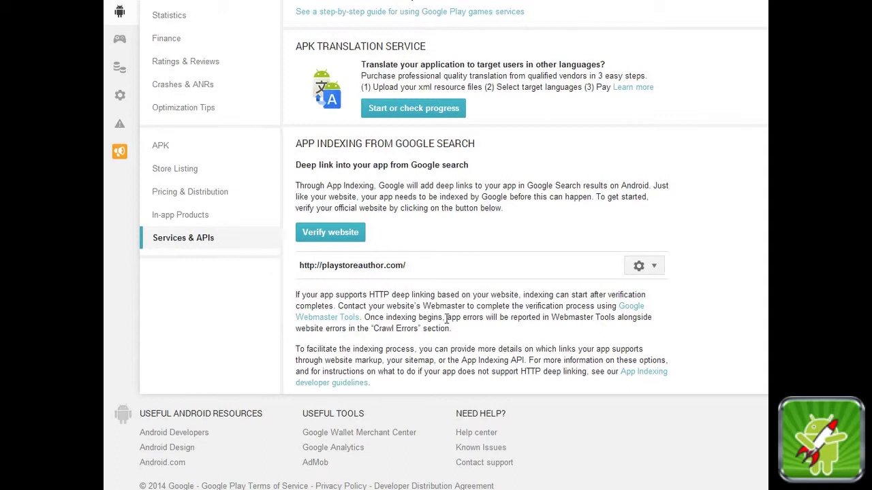
# - Open the public Google Play store page of Copywriter's Empire
pyautogui.scroll(2, 449, 317)
pyautogui.scroll(7, 609, 304)
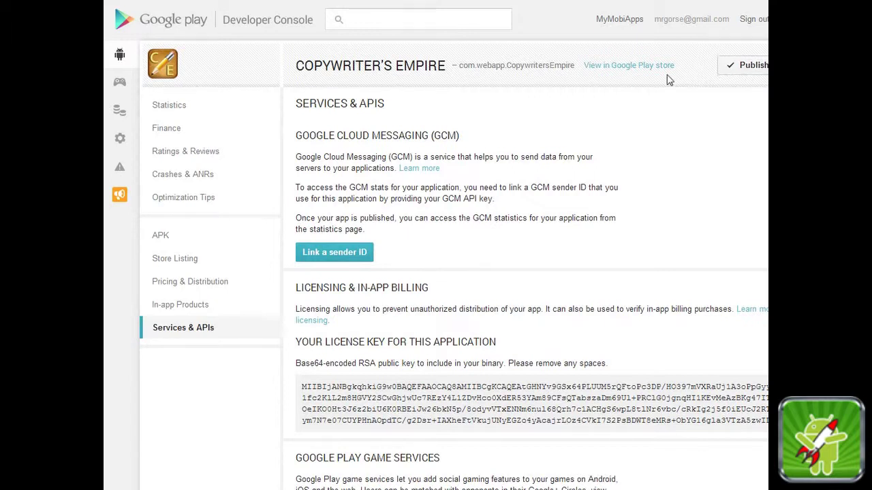
pyautogui.click(615, 67)
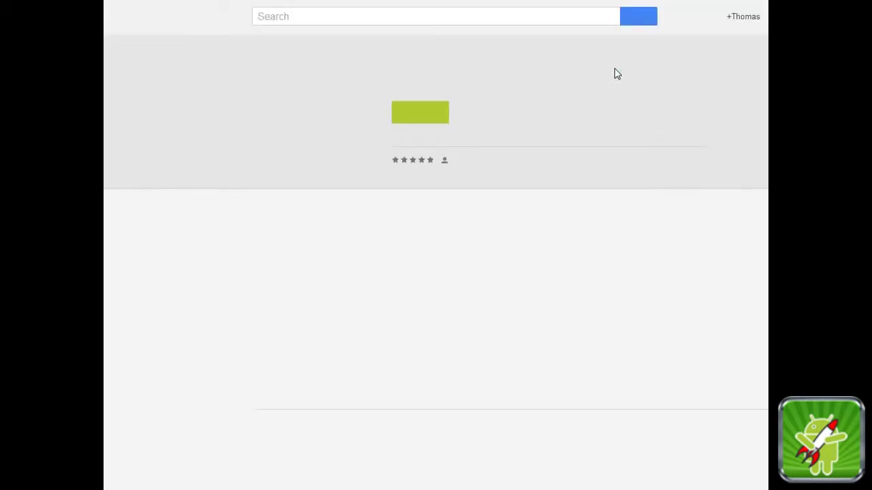